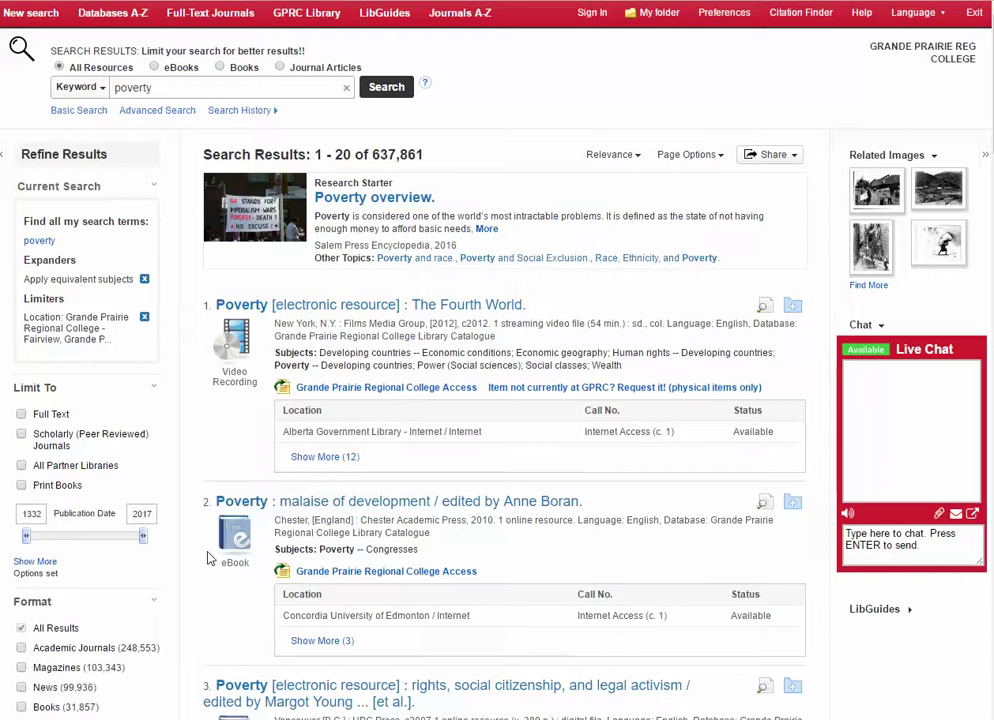
- Limit the poverty results to Scholarly (Peer Reviewed) Journals dated 2007–2017, leaving 157,718 results
left_click(21, 434)
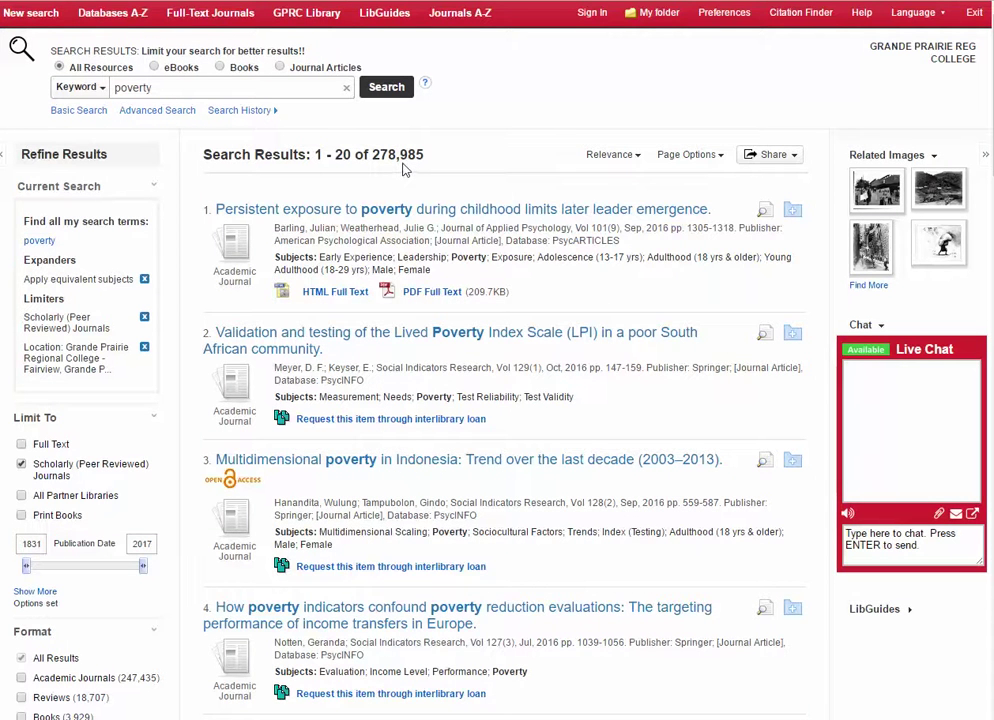
double_click(36, 543)
type("200016")
key("Return")
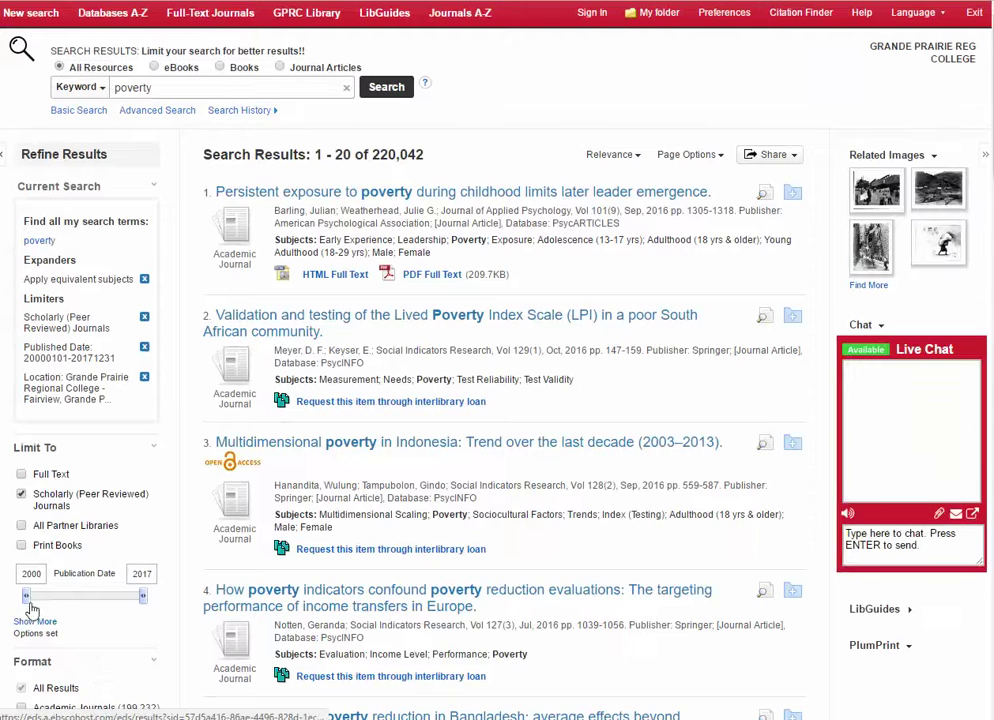
left_click_drag(28, 597, 79, 600)
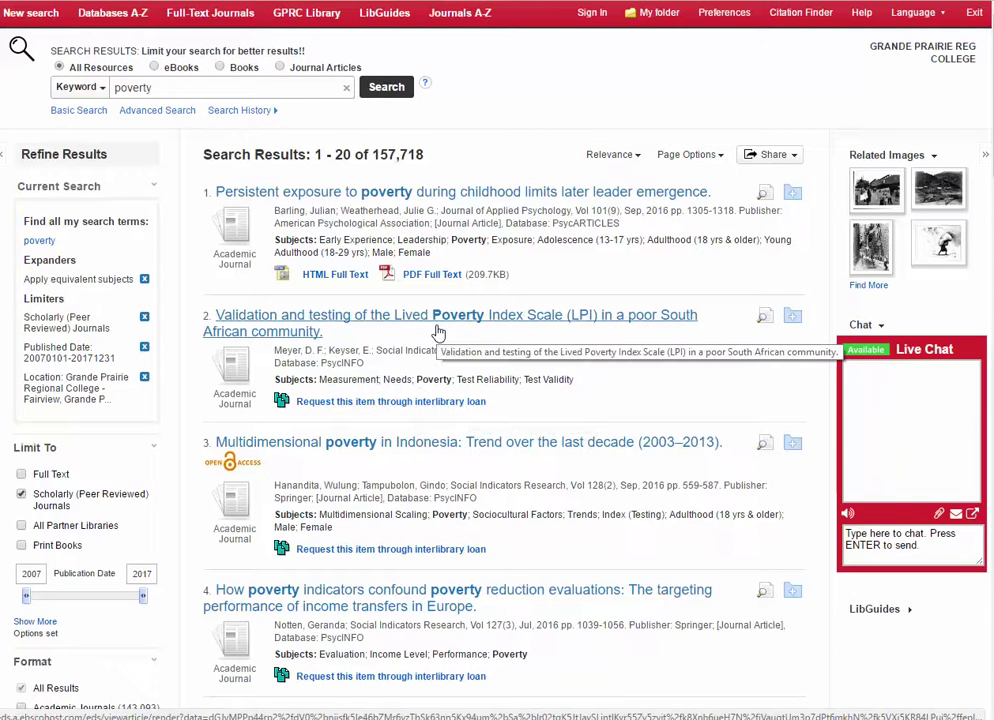
left_click(420, 403)
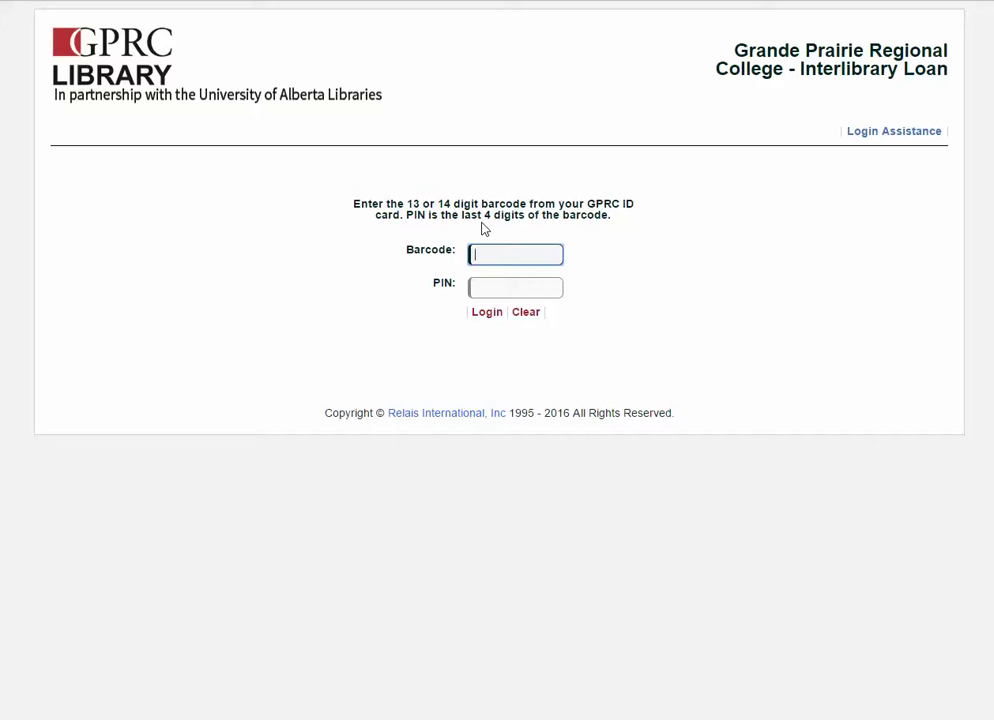
left_click(495, 287)
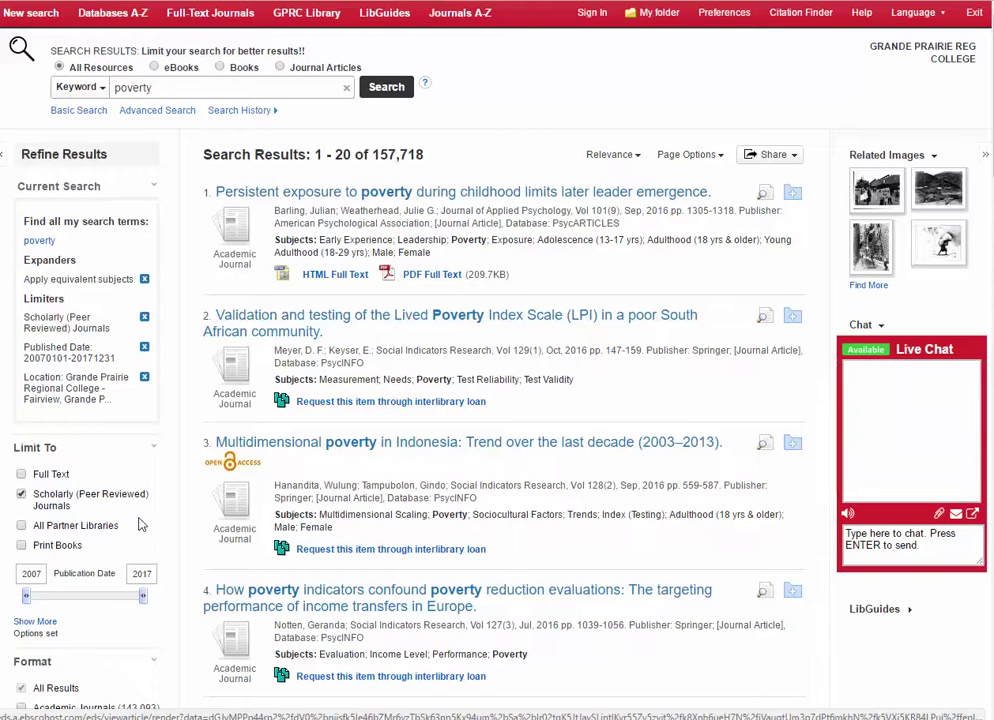
- Apply the Full Text limiter, cutting the poverty results to 104,266
left_click(20, 475)
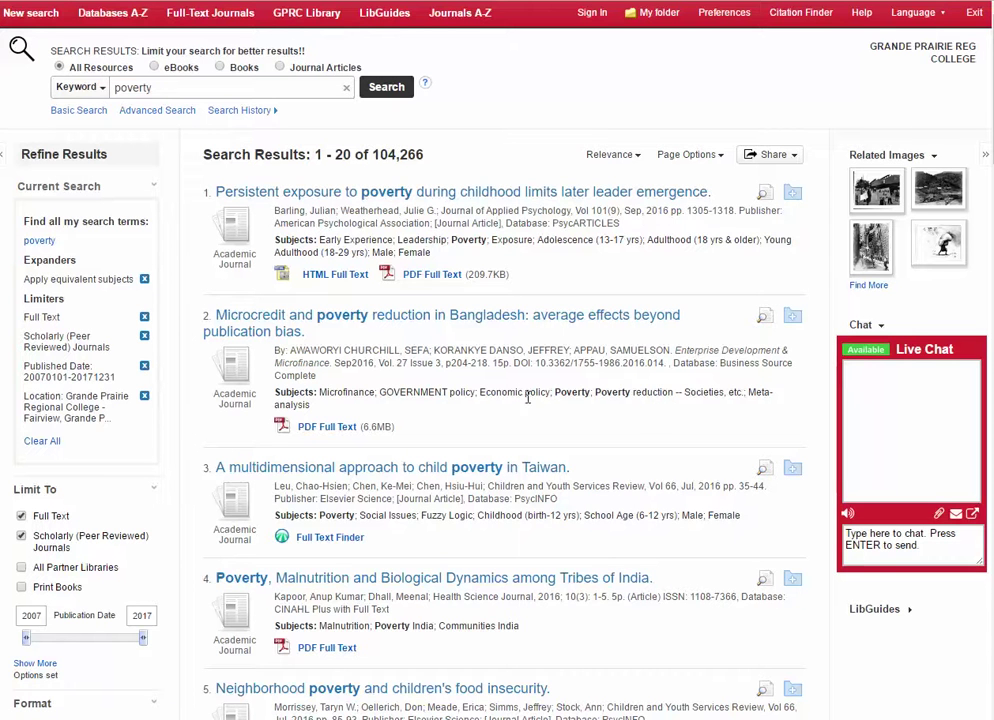
scroll(181, 452, "down", 3)
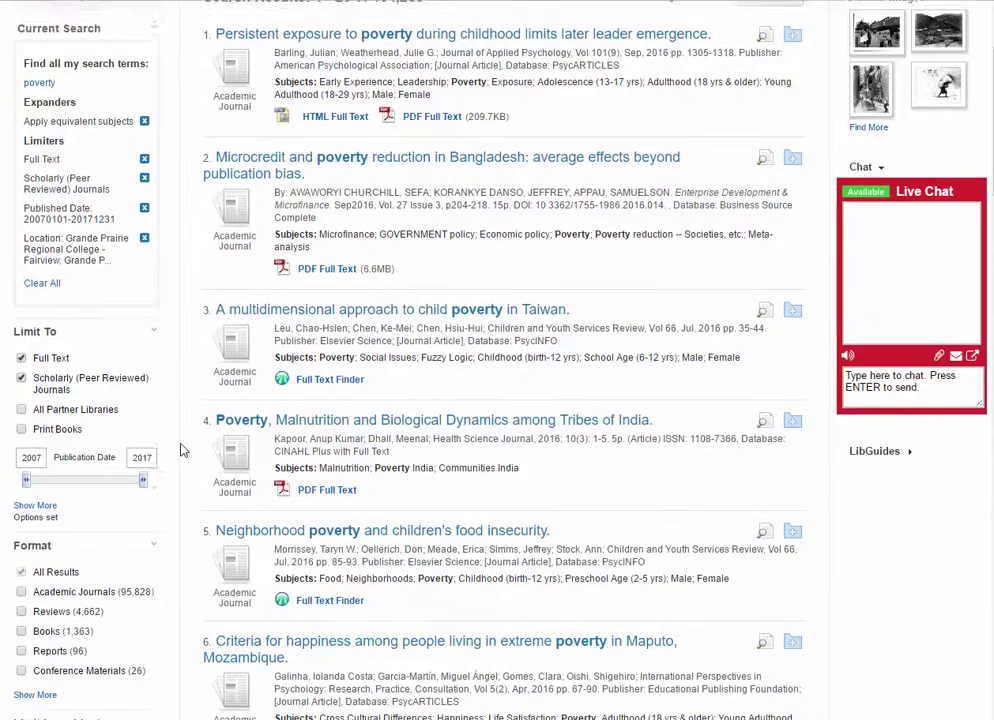
scroll(181, 451, "down", 2)
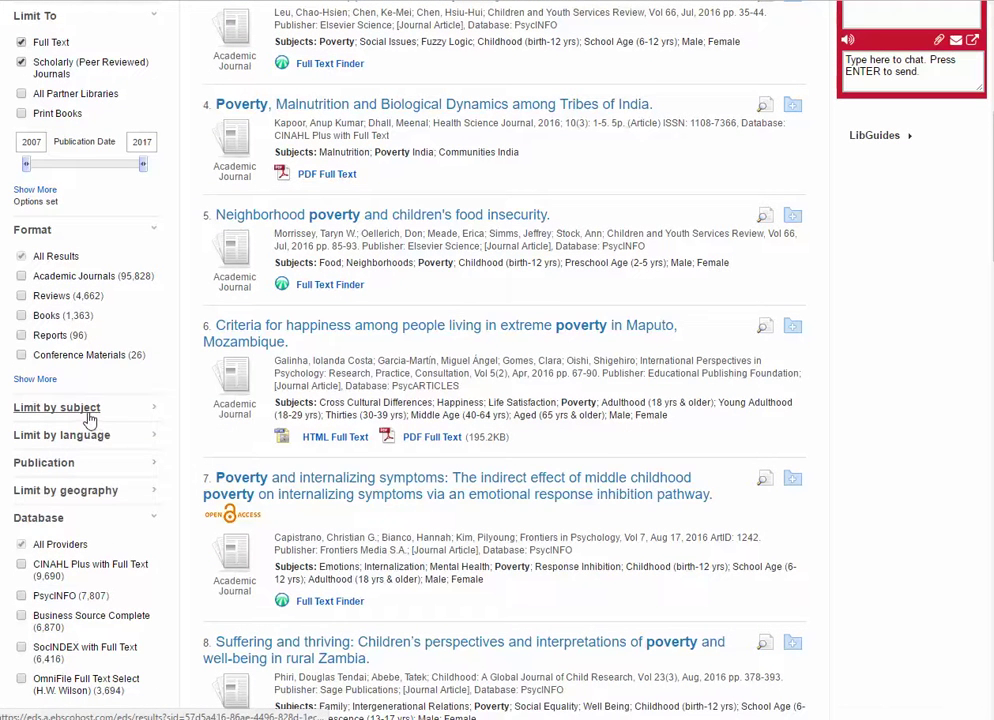
- Pick 'mental health' from the full subject list and apply it, leaving 1,544 results
left_click(89, 418)
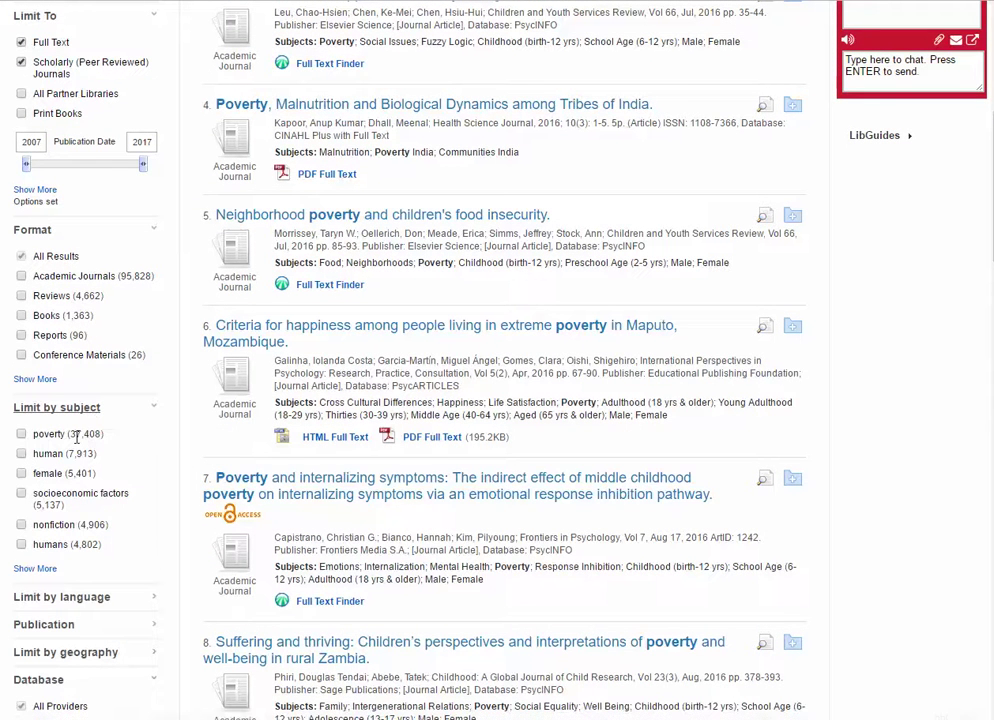
left_click(45, 570)
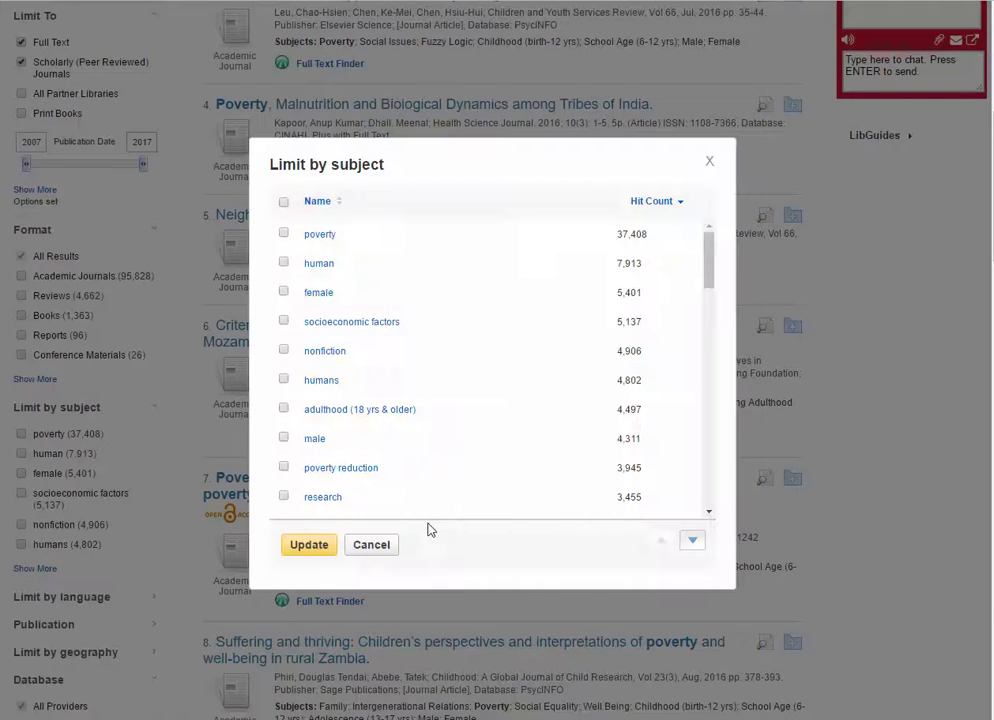
left_click_drag(714, 267, 716, 341)
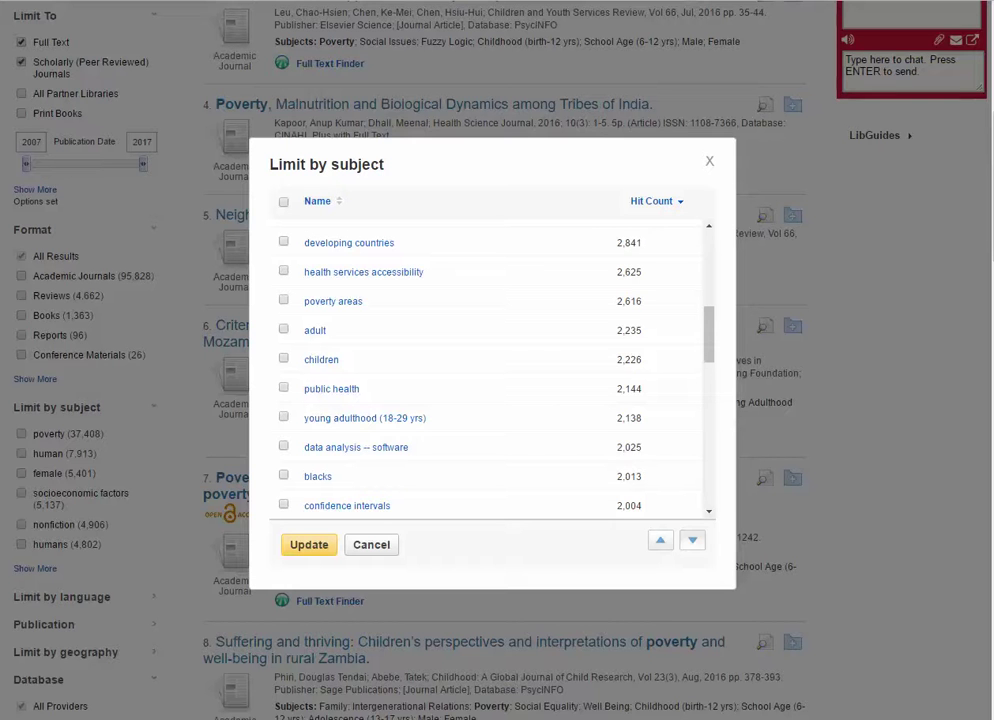
scroll(490, 370, "down", 2)
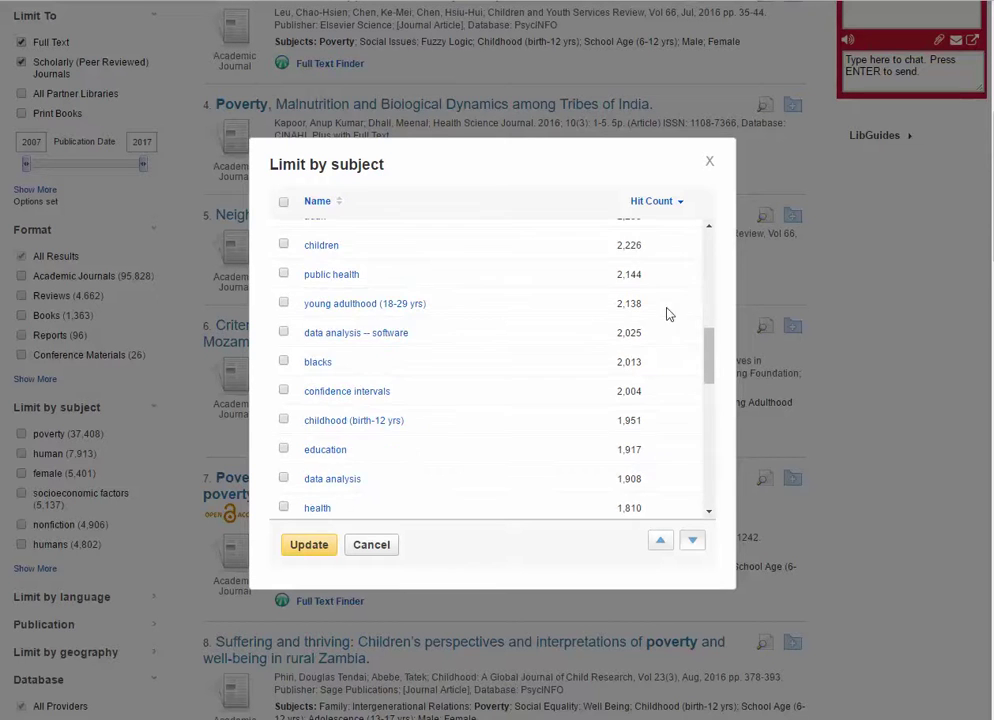
left_click_drag(714, 362, 714, 448)
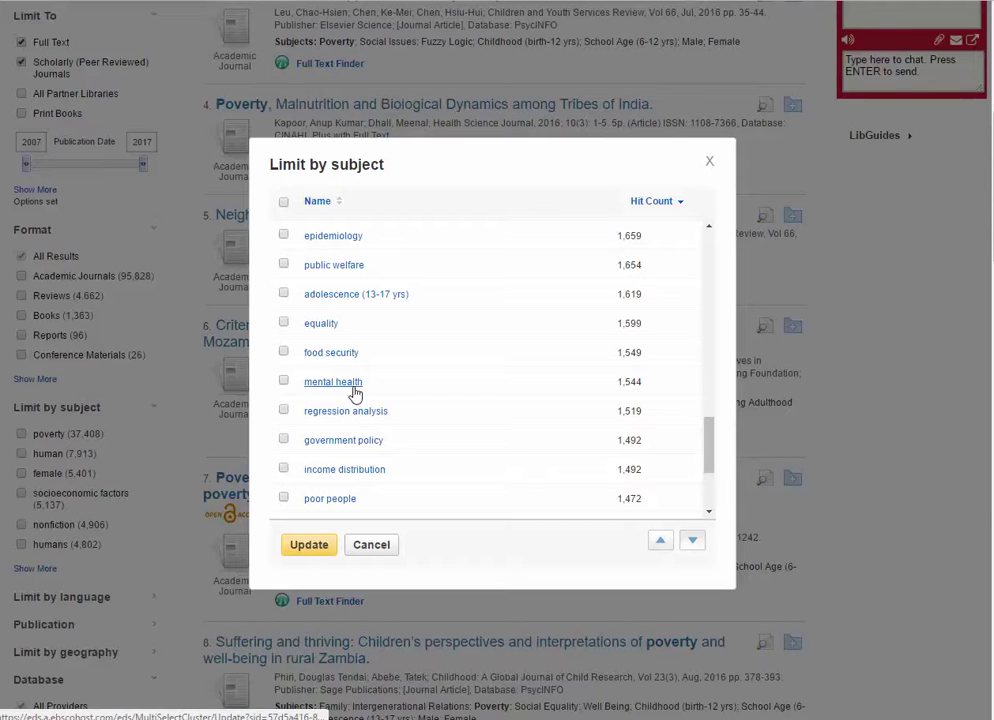
left_click(284, 382)
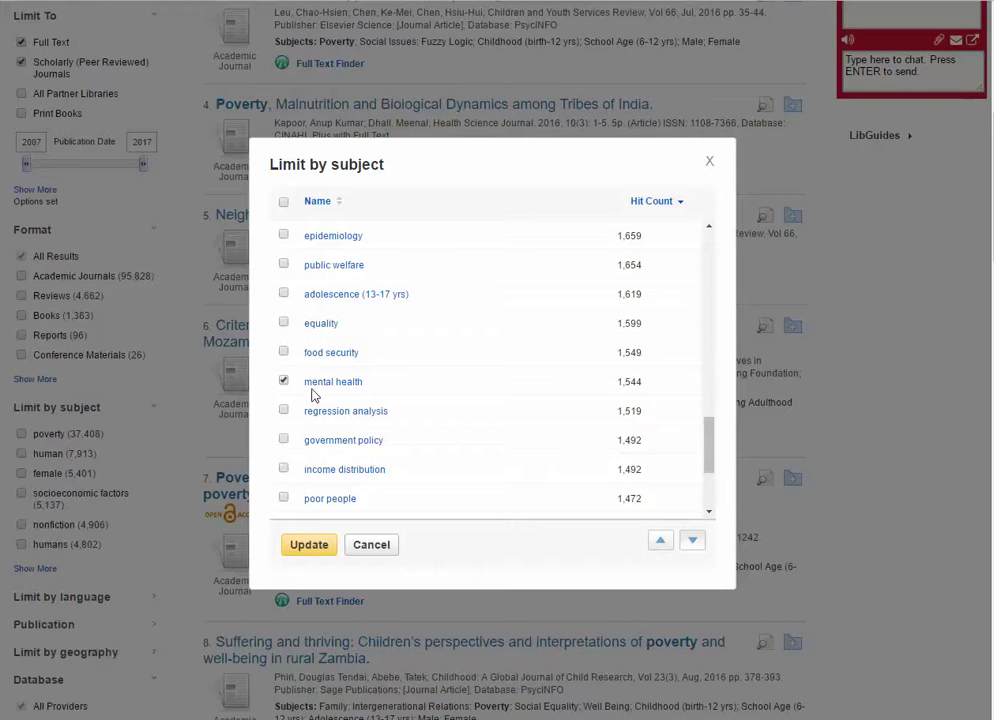
left_click(311, 550)
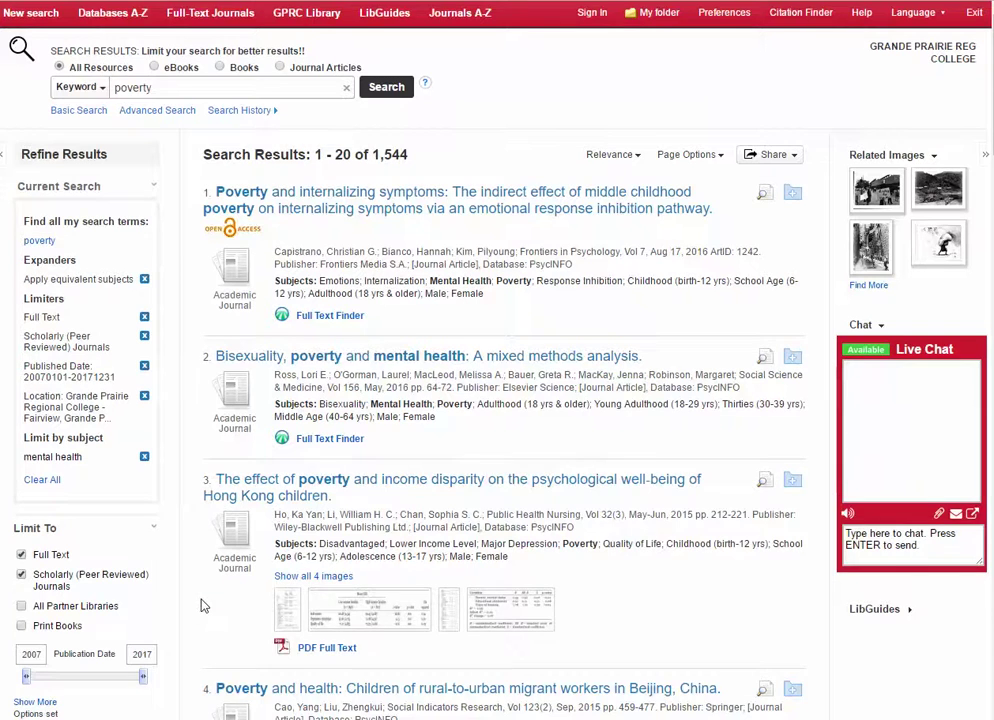
- Expand the language facet in the Refine Results panel
scroll(204, 640, "down", 3)
scroll(202, 602, "down", 1)
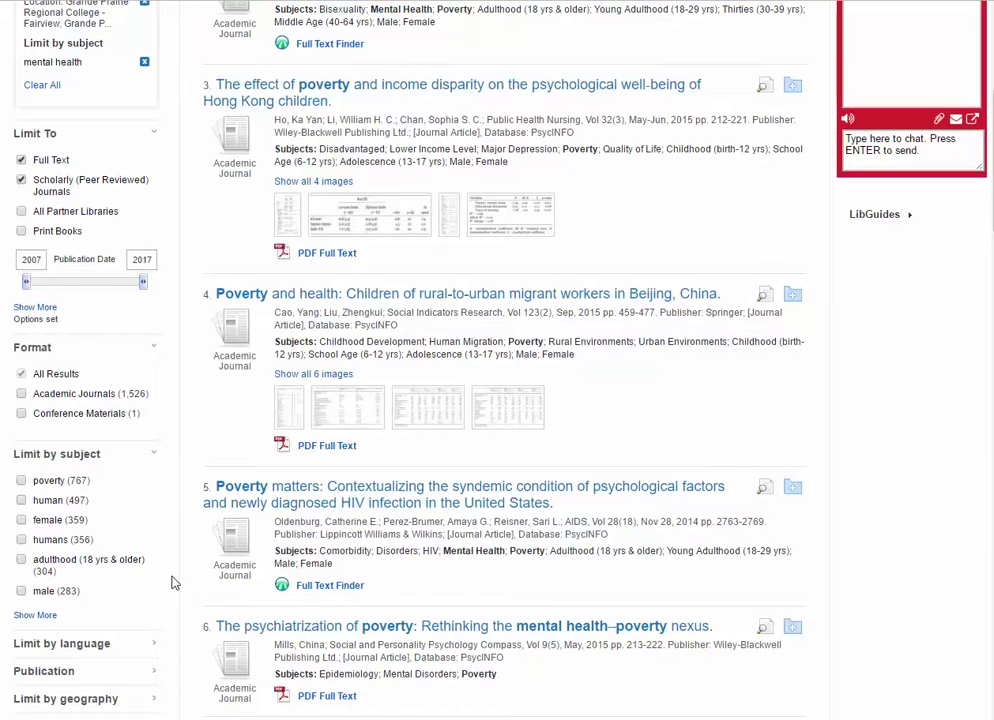
scroll(175, 582, "down", 2)
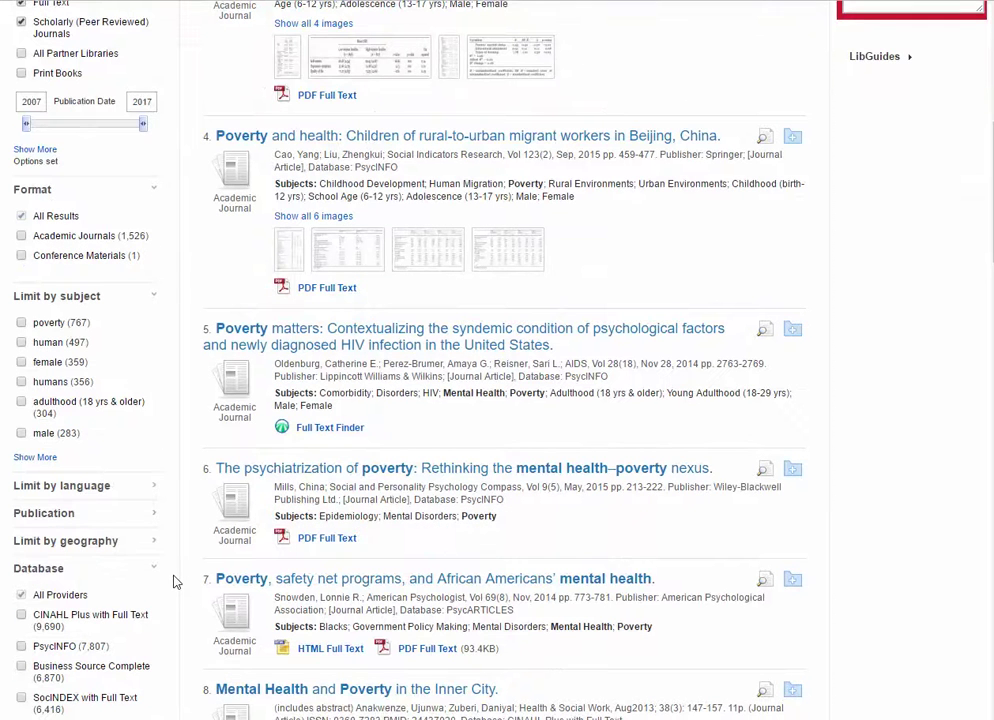
left_click(85, 490)
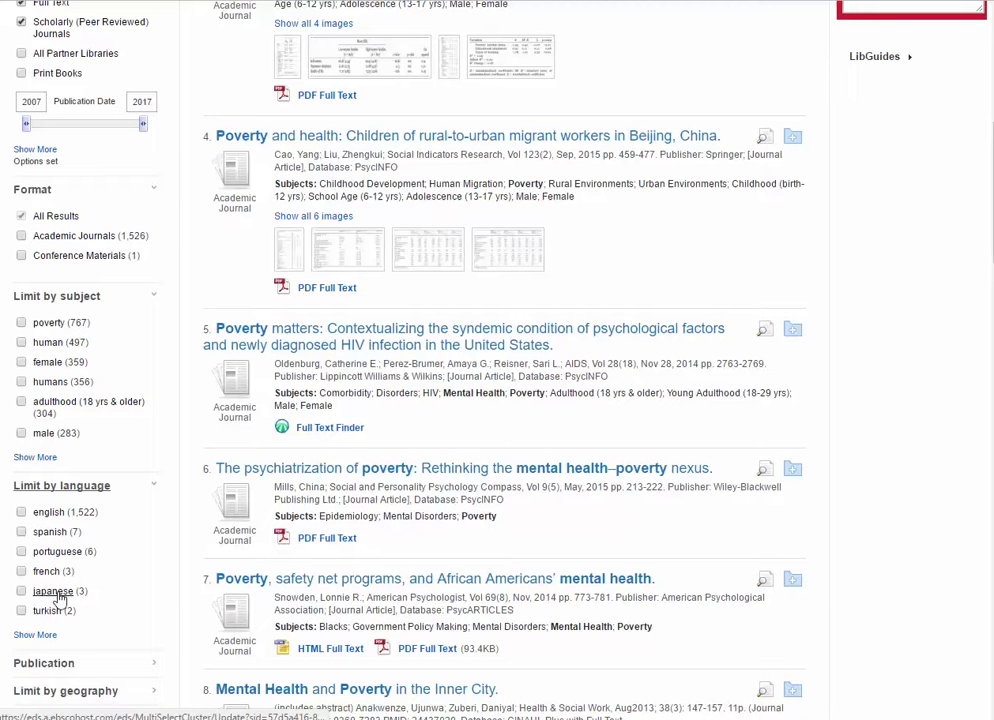
scroll(143, 607, "down", 1)
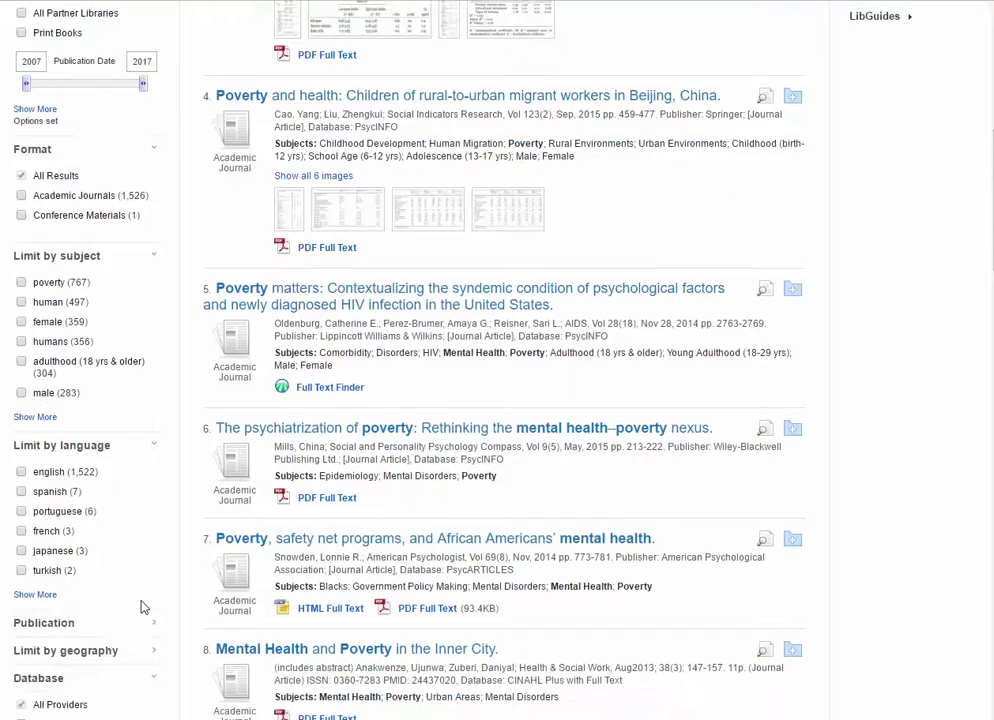
scroll(143, 607, "down", 3)
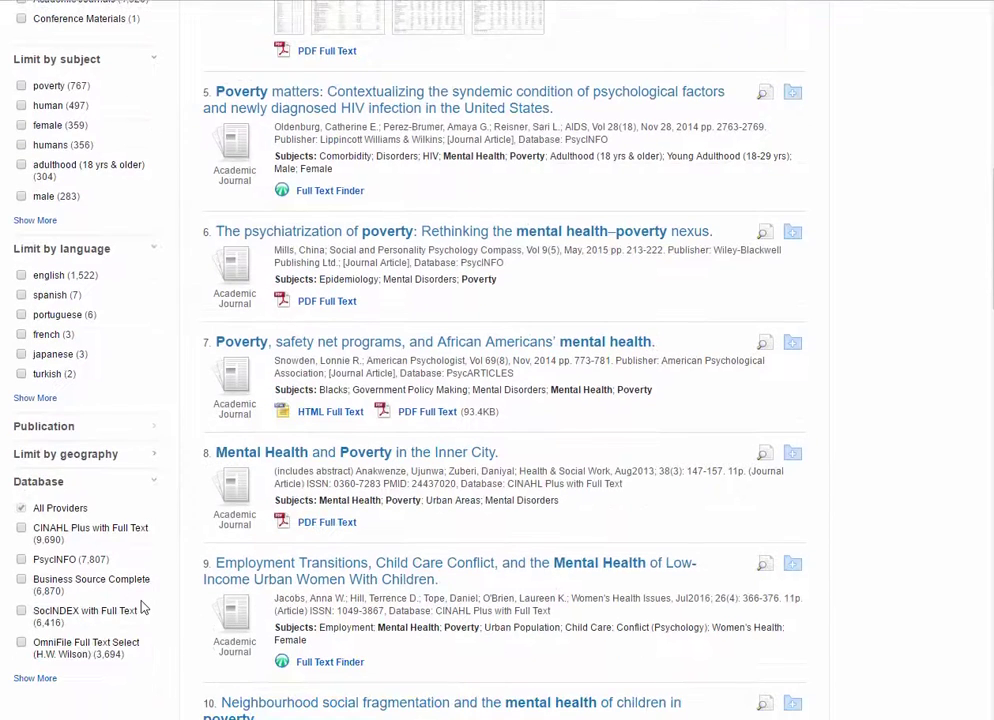
- Expand the geography and Publication facets and browse the filtered poverty results
left_click(78, 466)
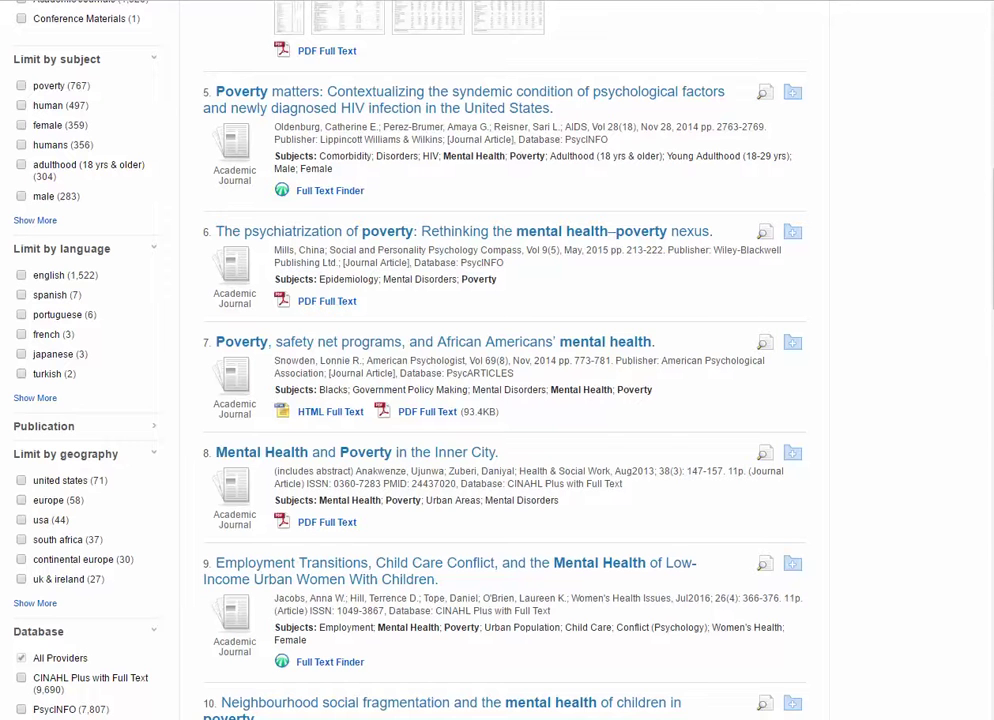
scroll(621, 484, "down", 3)
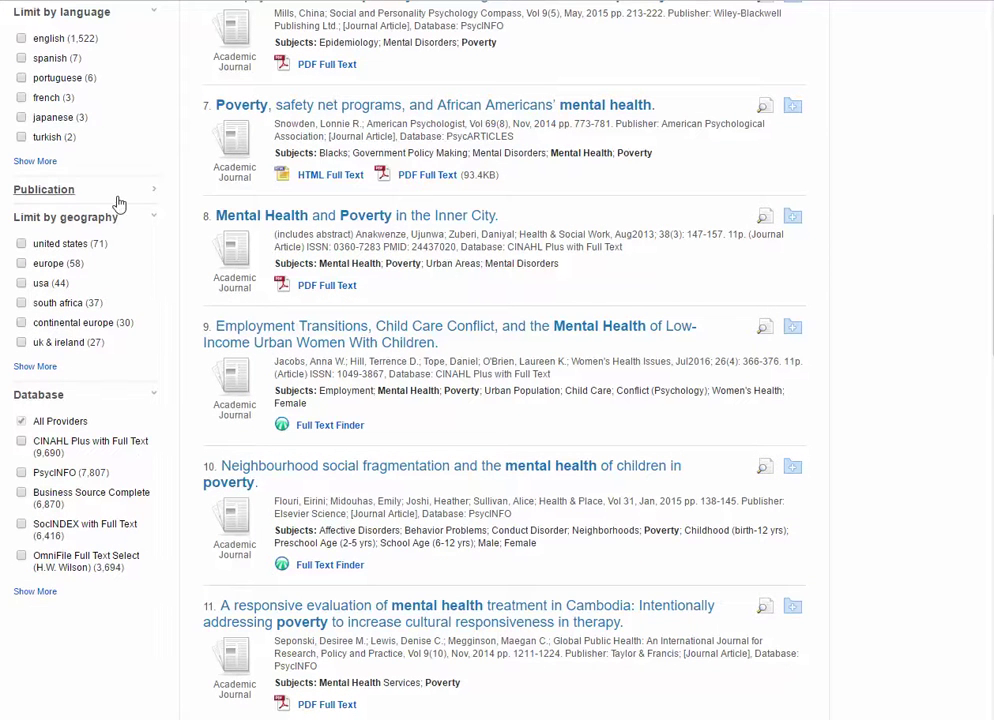
left_click(53, 197)
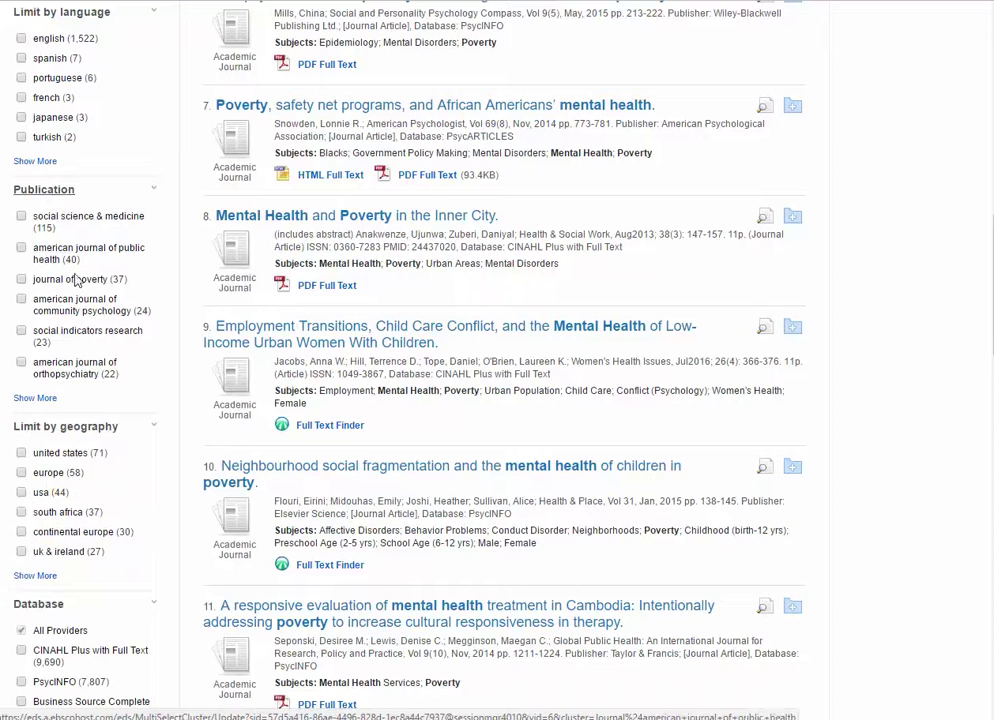
scroll(150, 470, "down", 2)
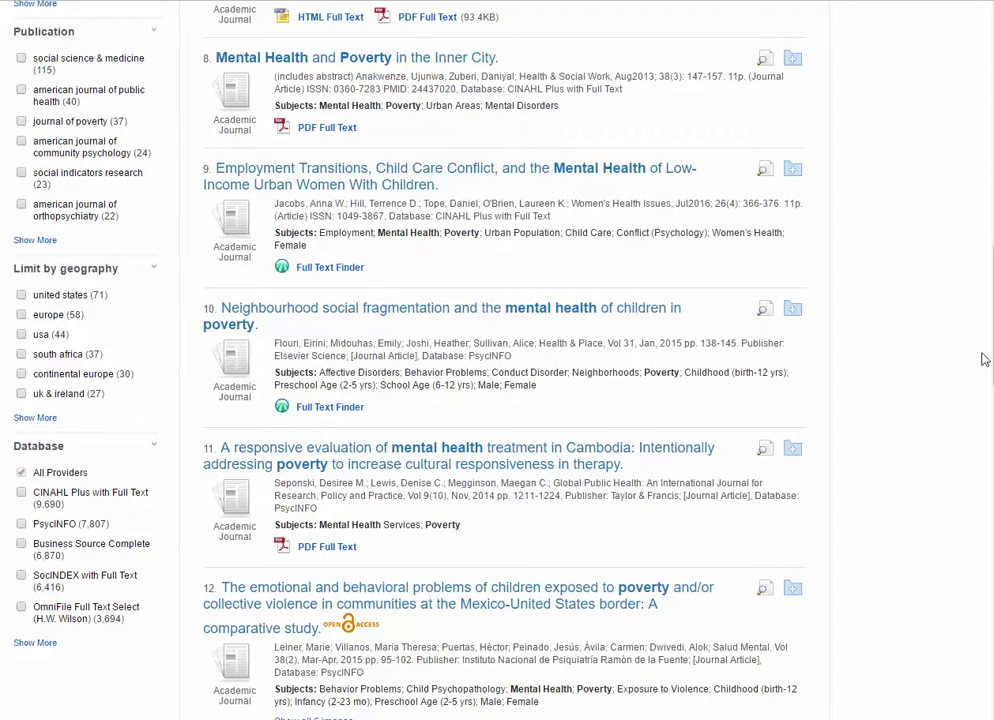
scroll(893, 397, "up", 5)
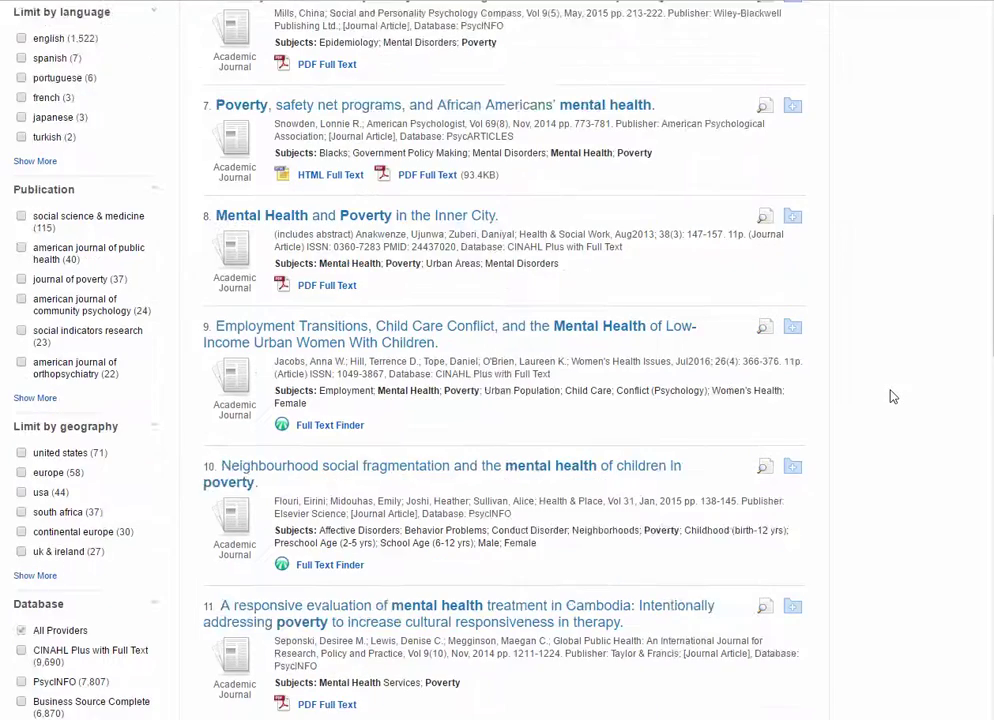
scroll(889, 398, "up", 3)
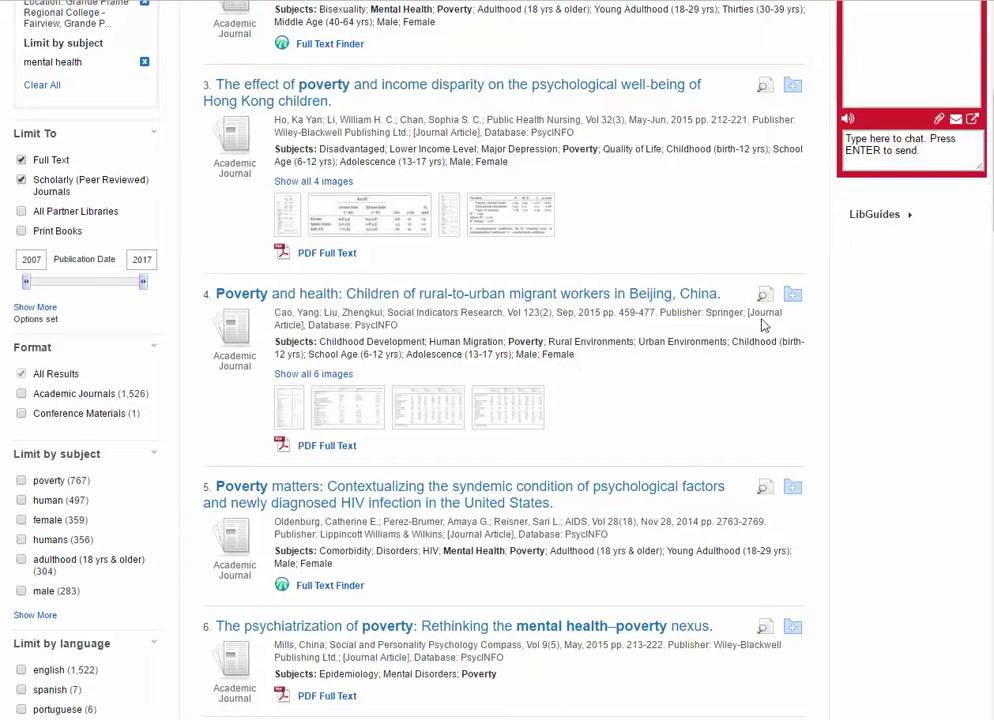
mouse_move(766, 297)
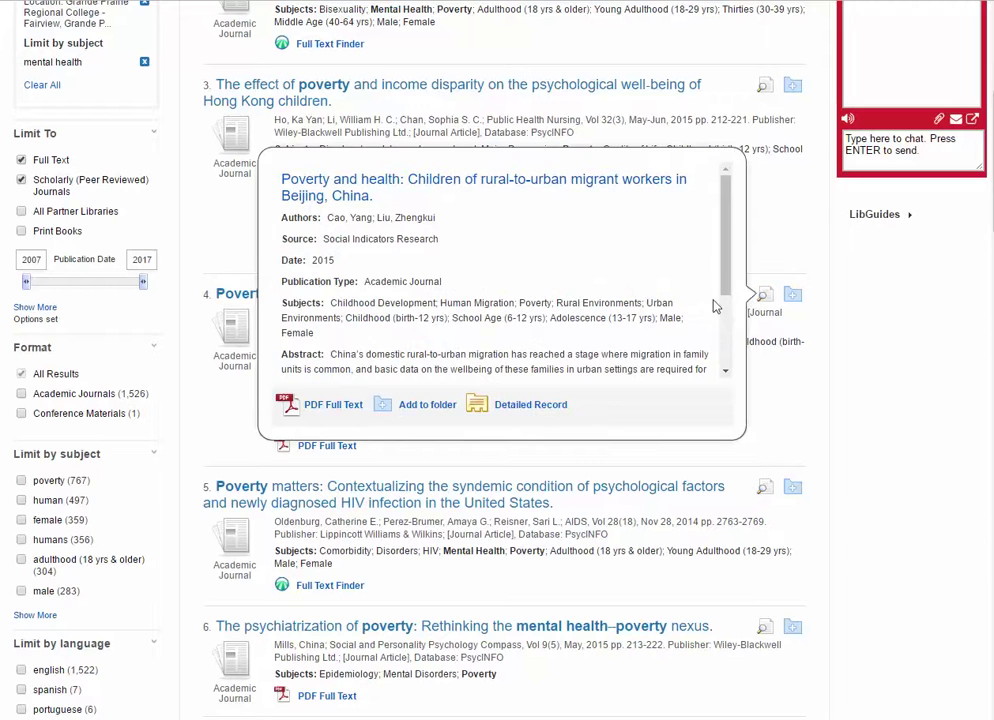
scroll(487, 298, "down", 3)
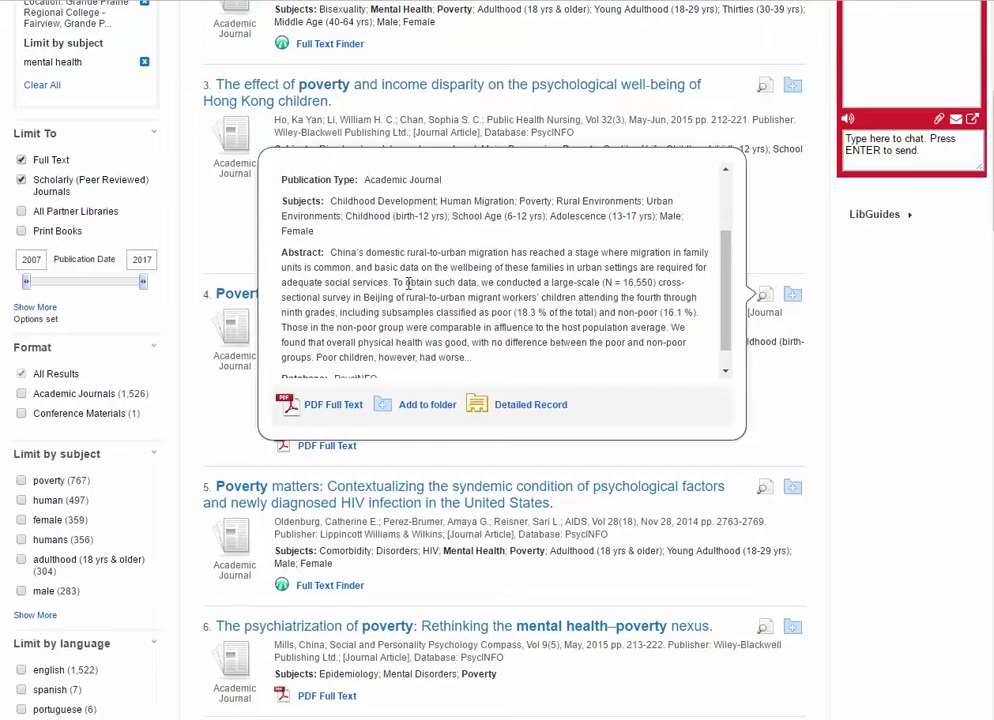
scroll(407, 283, "down", 1)
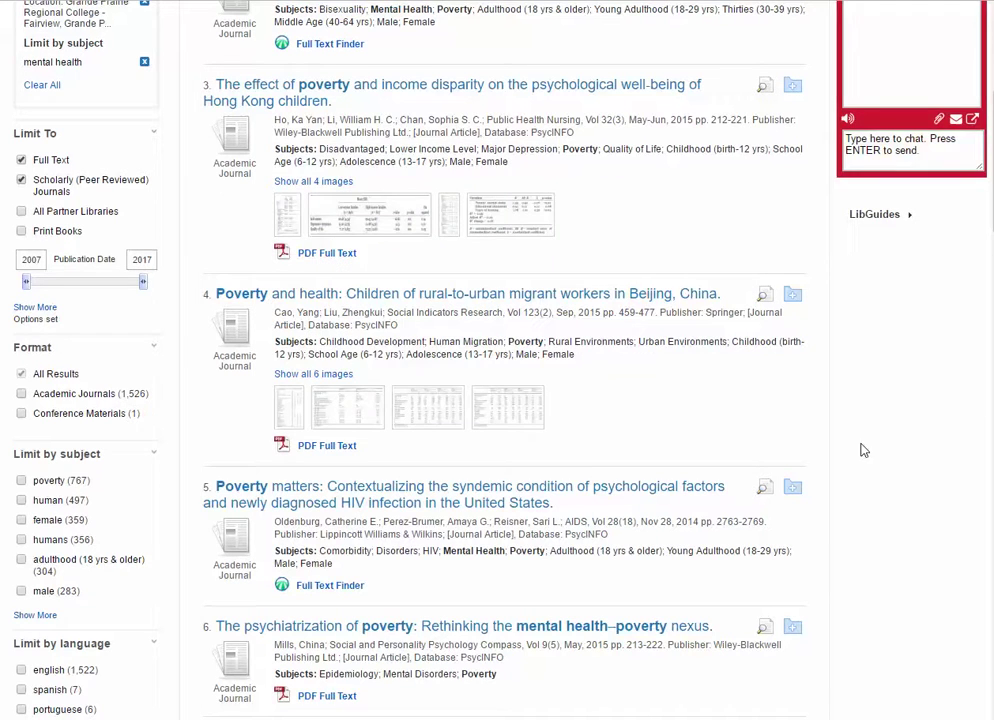
scroll(862, 449, "up", 1)
scroll(862, 449, "up", 4)
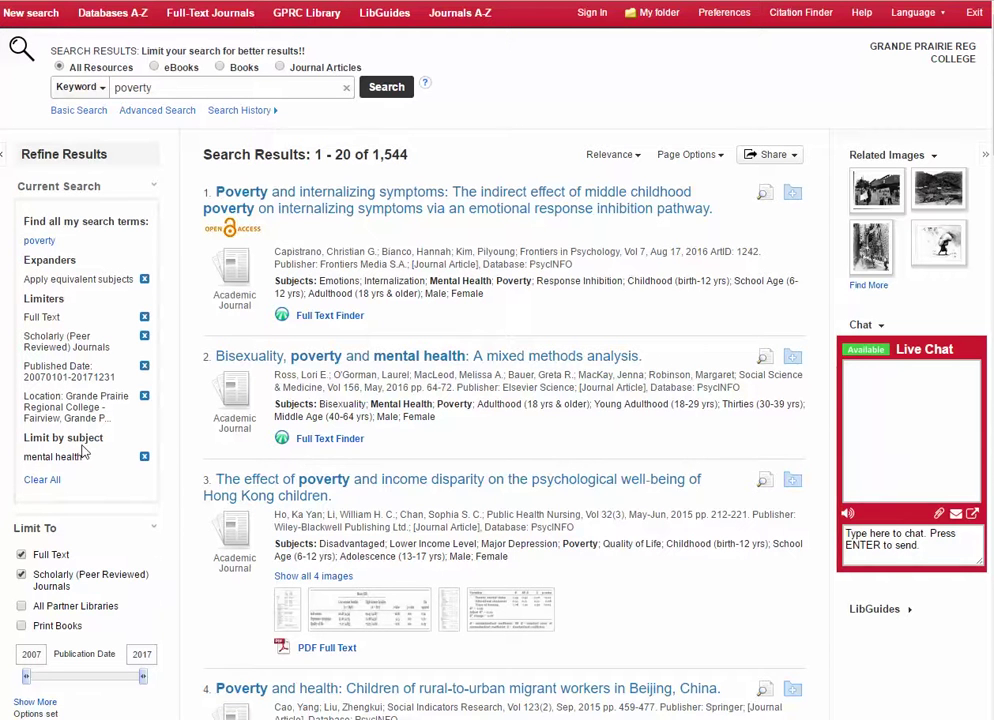
- Remove the 'mental health' subject limit, widening the poverty search to 104,218 results
left_click(144, 456)
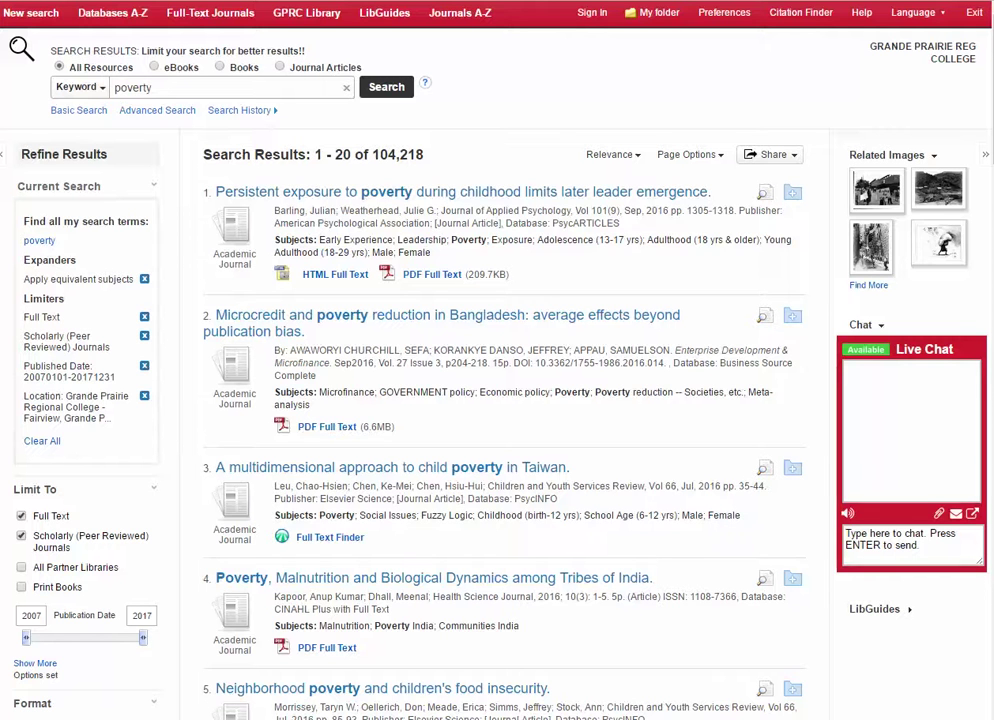
left_click(911, 544)
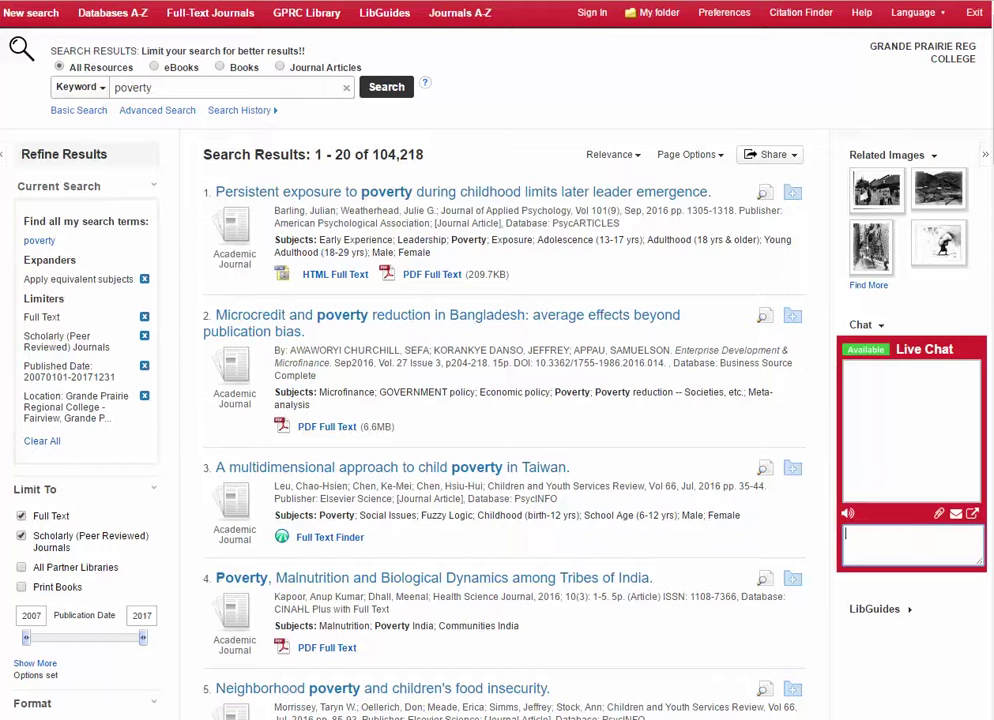
- Go to the GPRC Library home page and view its About us guide with WiFi details
left_click(307, 13)
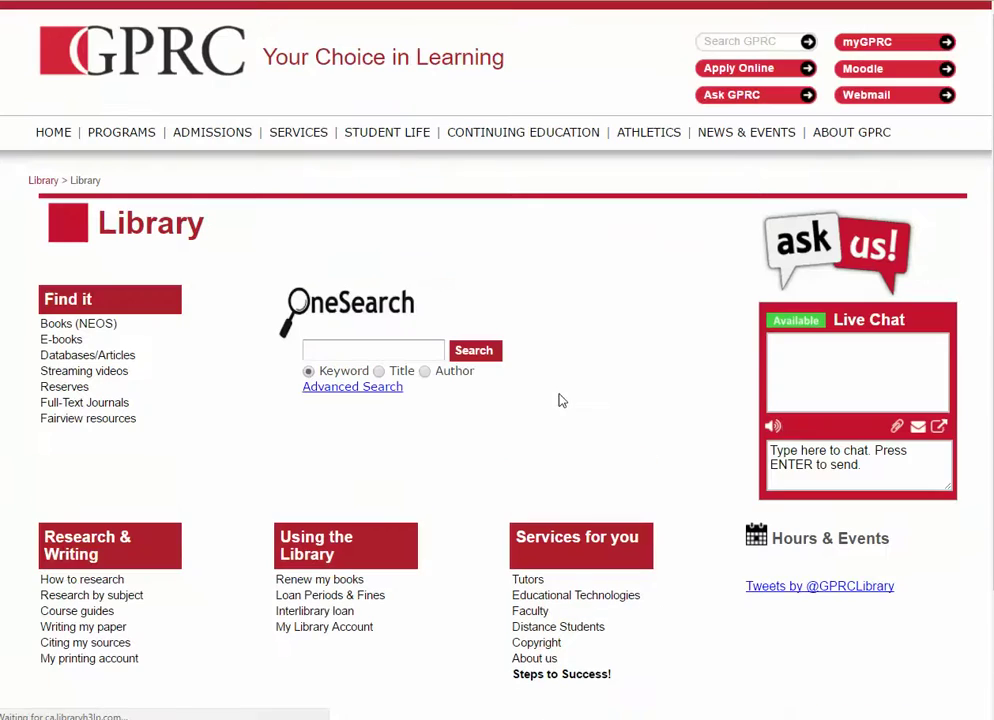
left_click(530, 659)
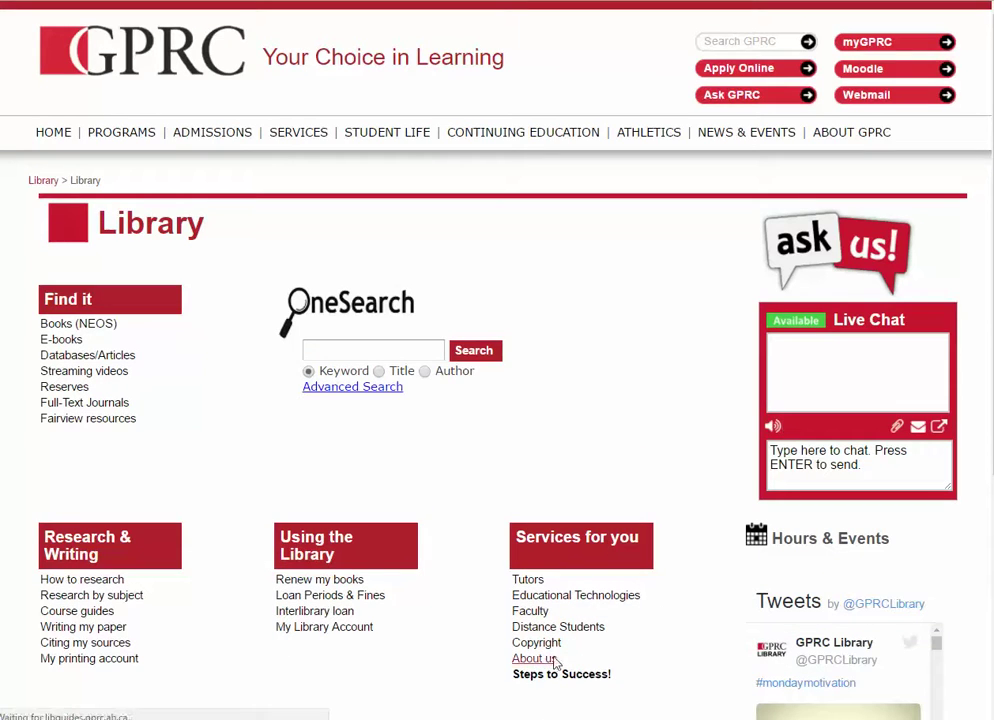
scroll(248, 536, "down", 4)
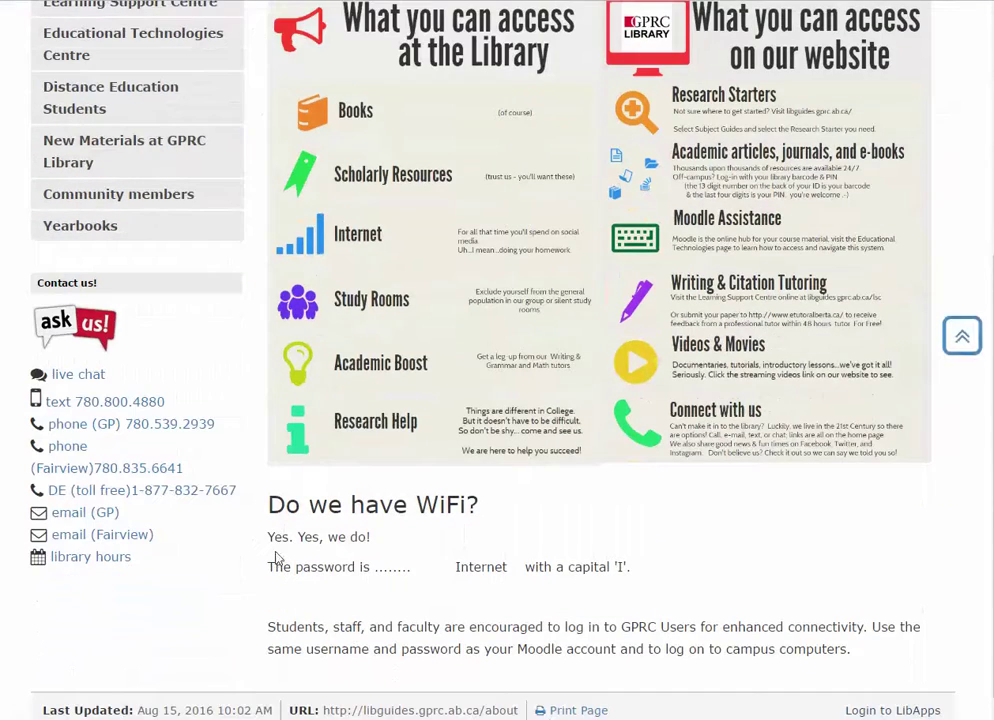